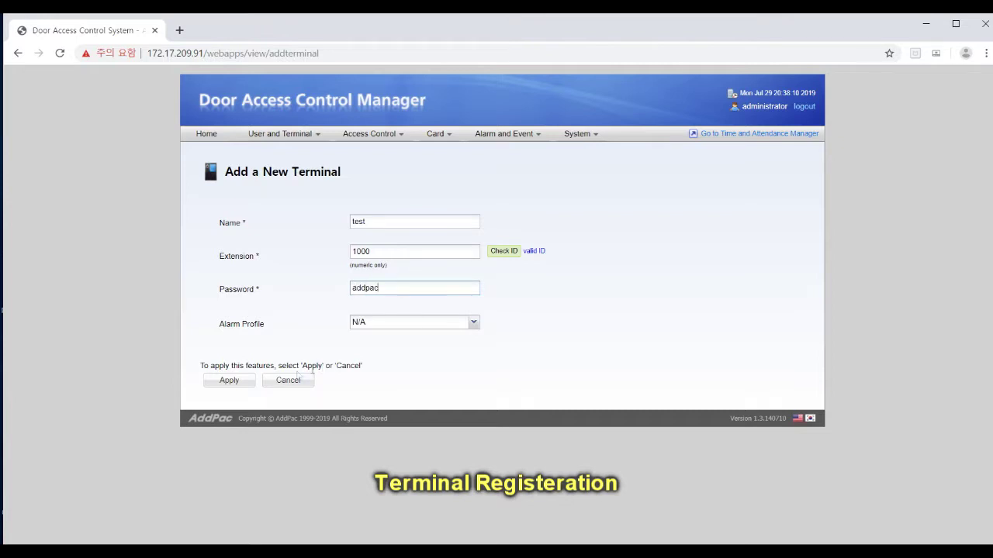
Apply the registration of the new terminal "test" and refresh the terminal list.
click(247, 380)
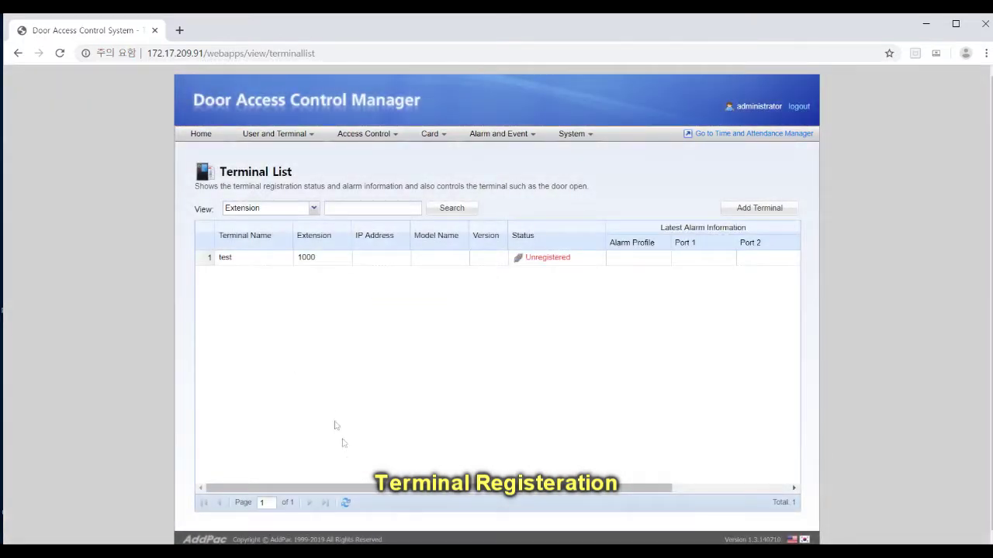
click(345, 502)
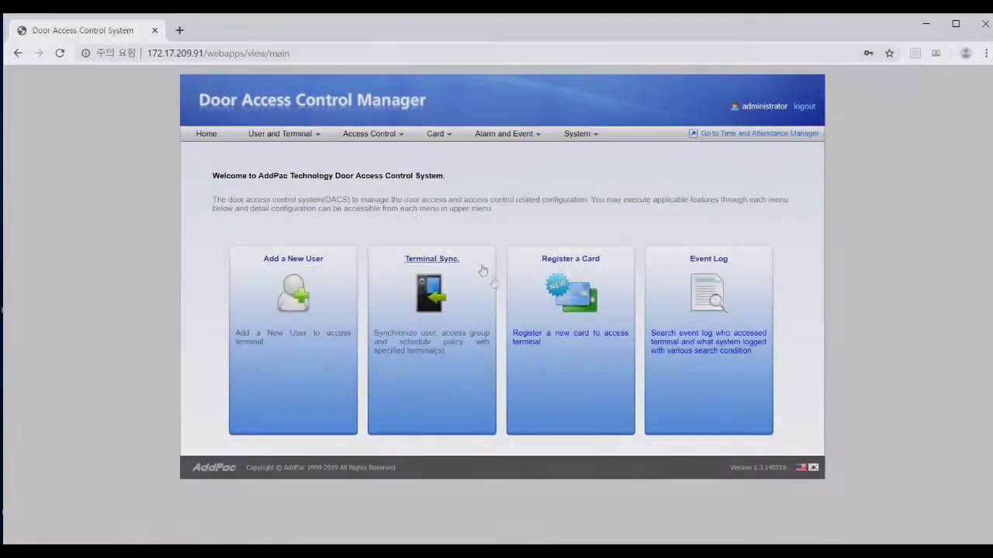
Synchronize the server's access data to the "test" terminal and close the completion notice.
mouse_move(312, 149)
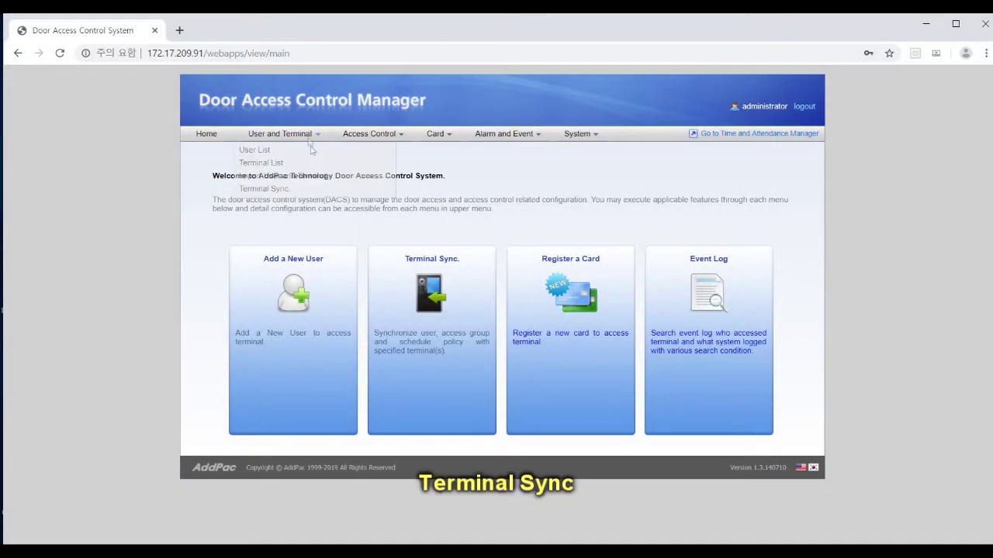
click(275, 195)
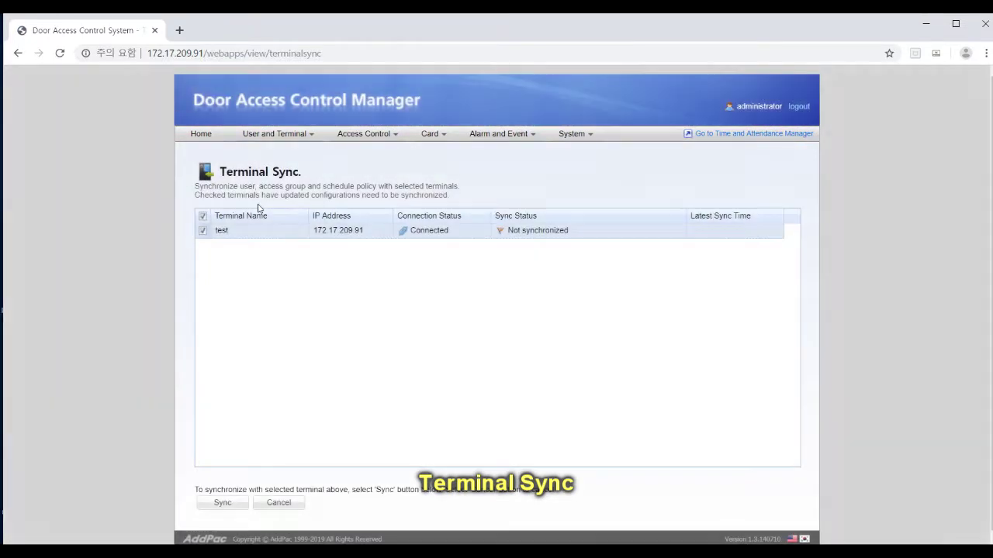
click(223, 504)
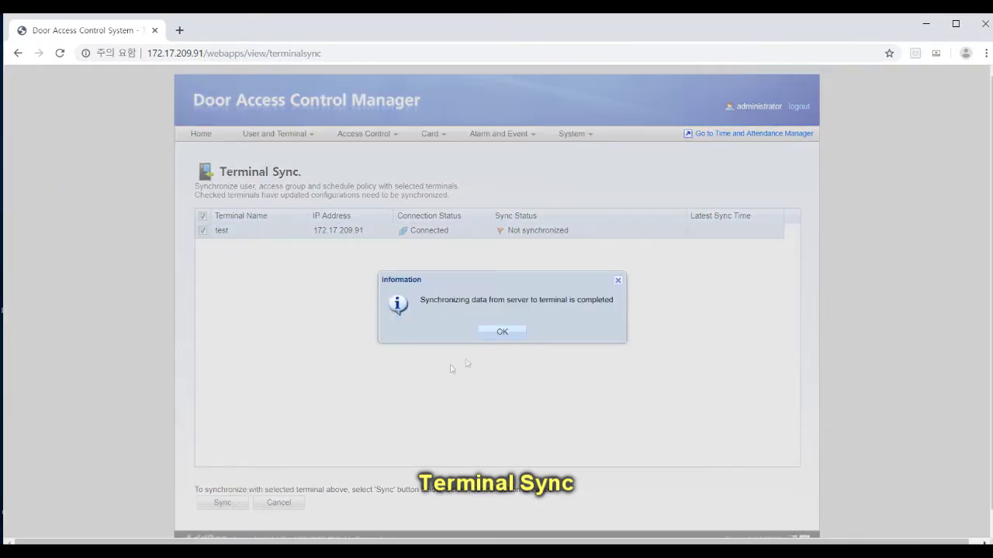
click(522, 335)
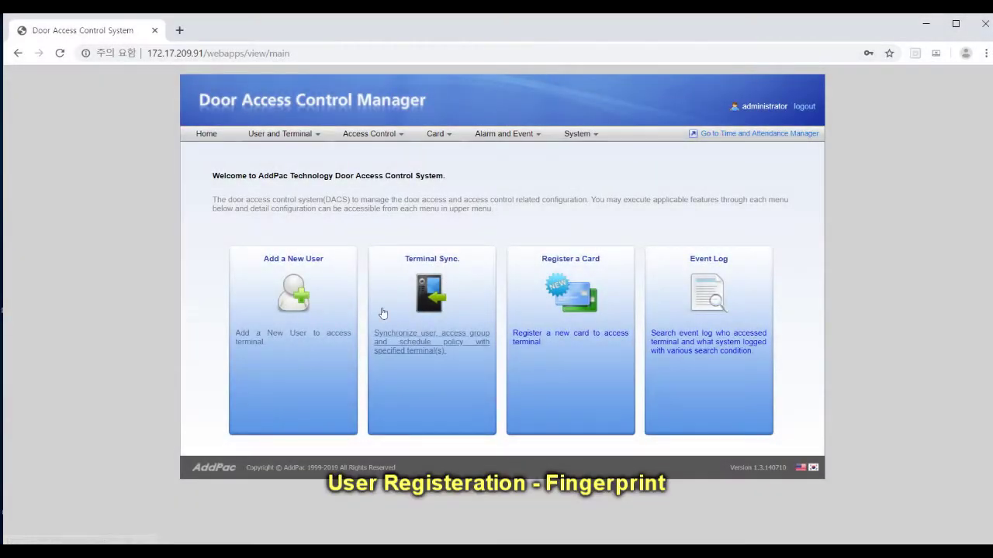
Scan a fingerprint into Fingerprint 1 of user "test" with the "test" terminal and apply the user changes.
mouse_move(280, 138)
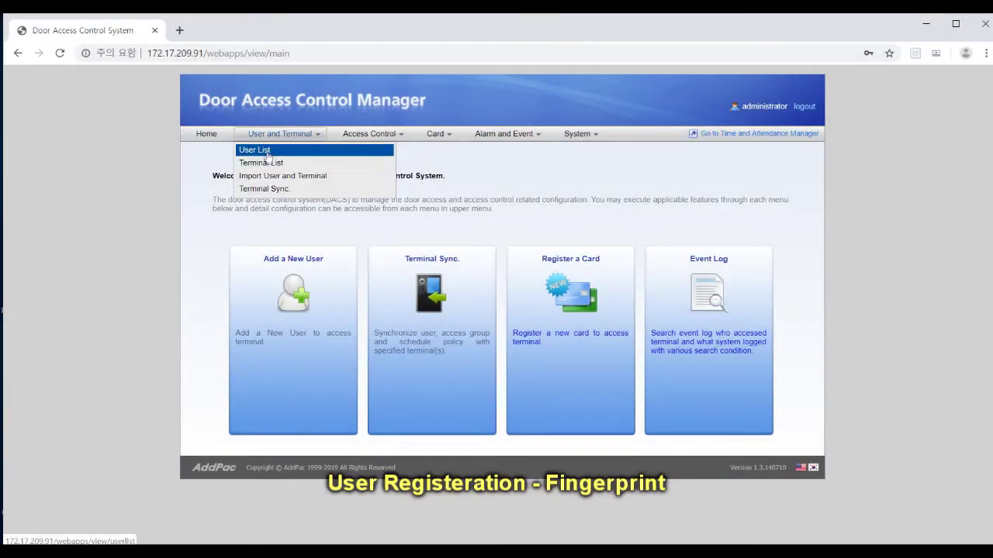
click(266, 151)
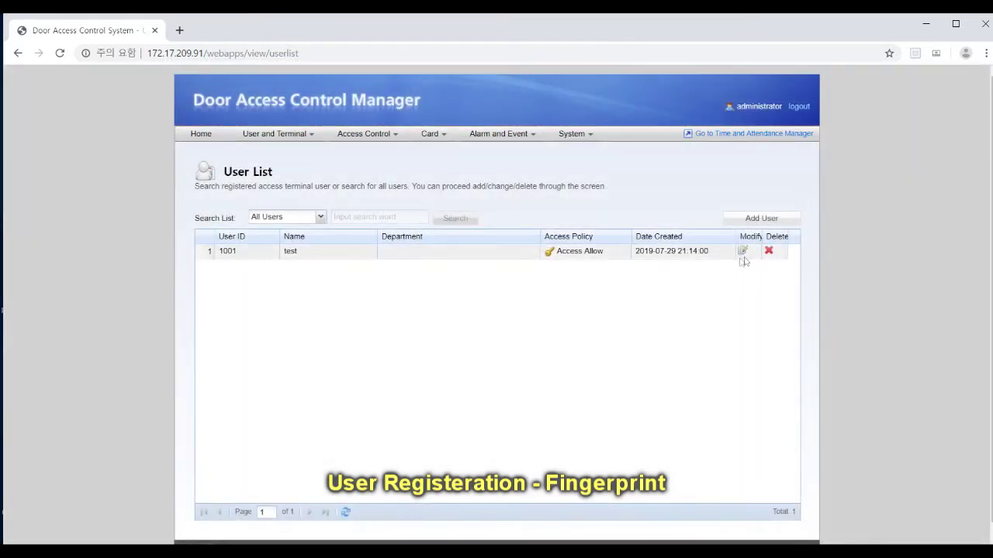
click(743, 252)
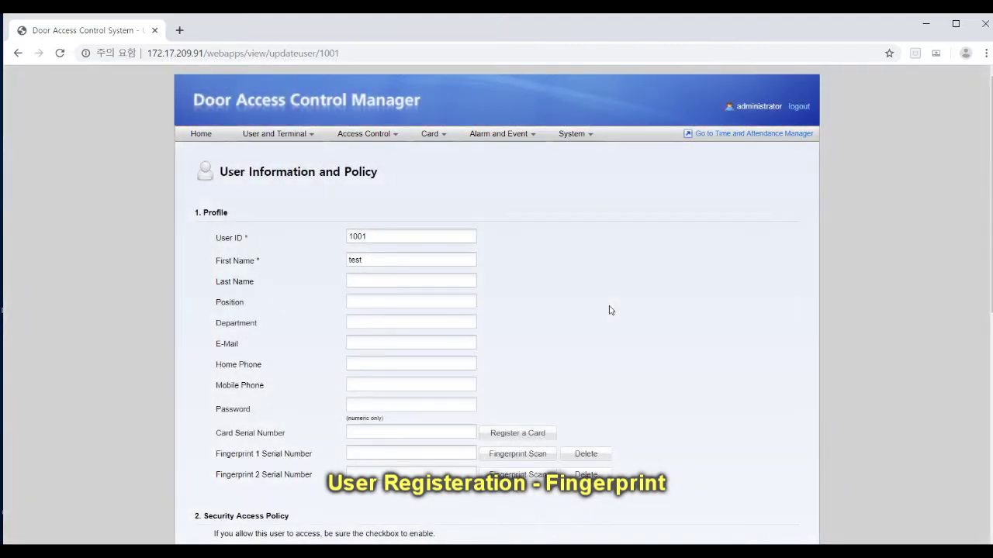
scroll(609, 311, down, 1)
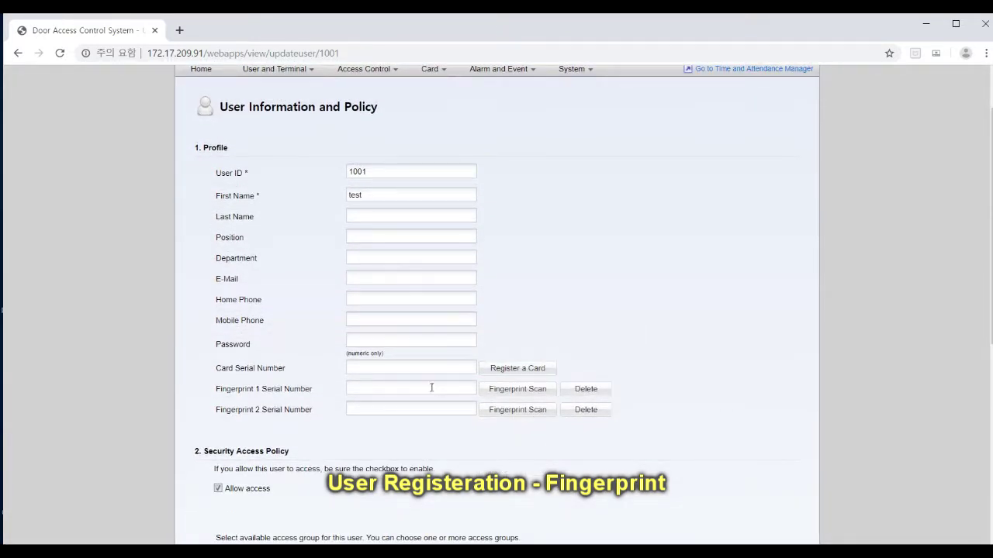
click(509, 394)
click(553, 302)
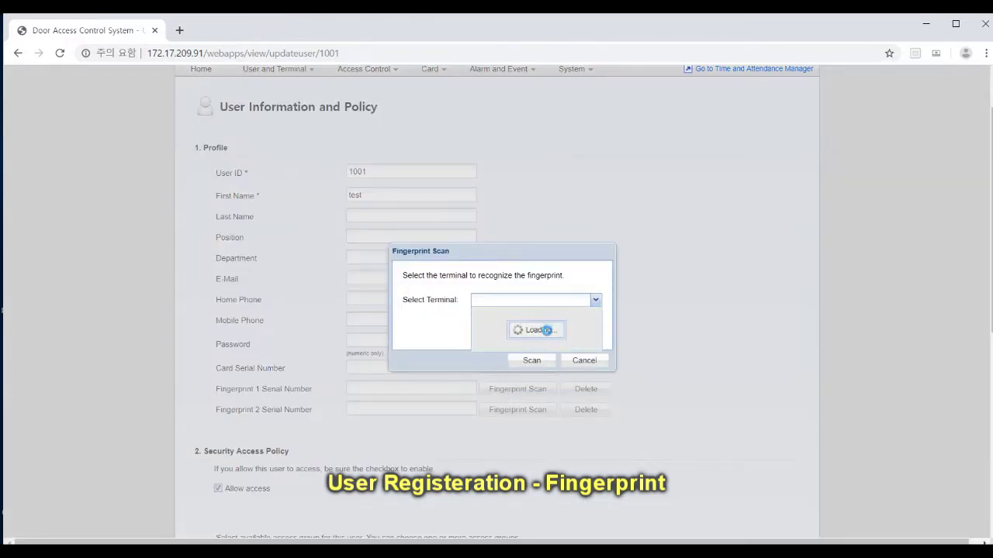
click(541, 319)
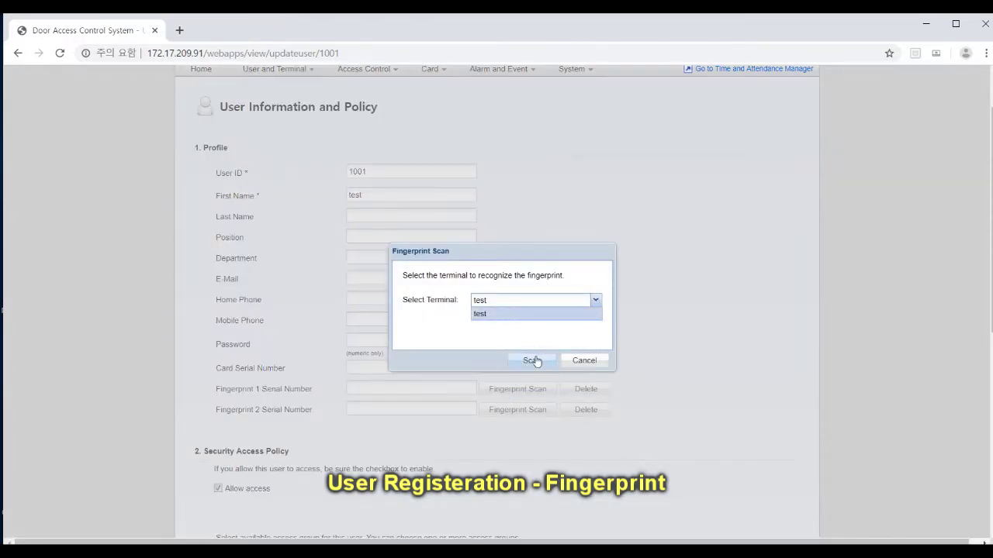
click(533, 360)
click(476, 332)
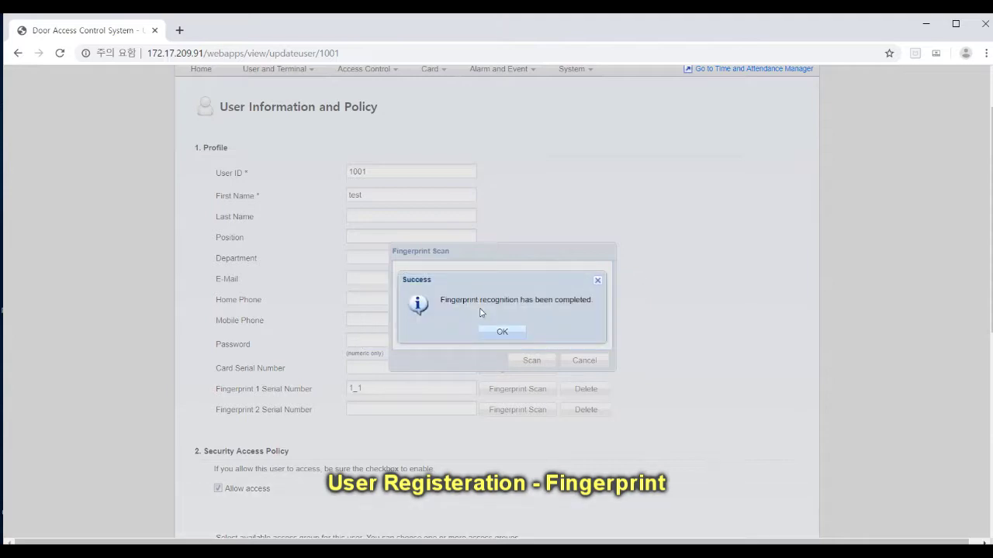
key(Return)
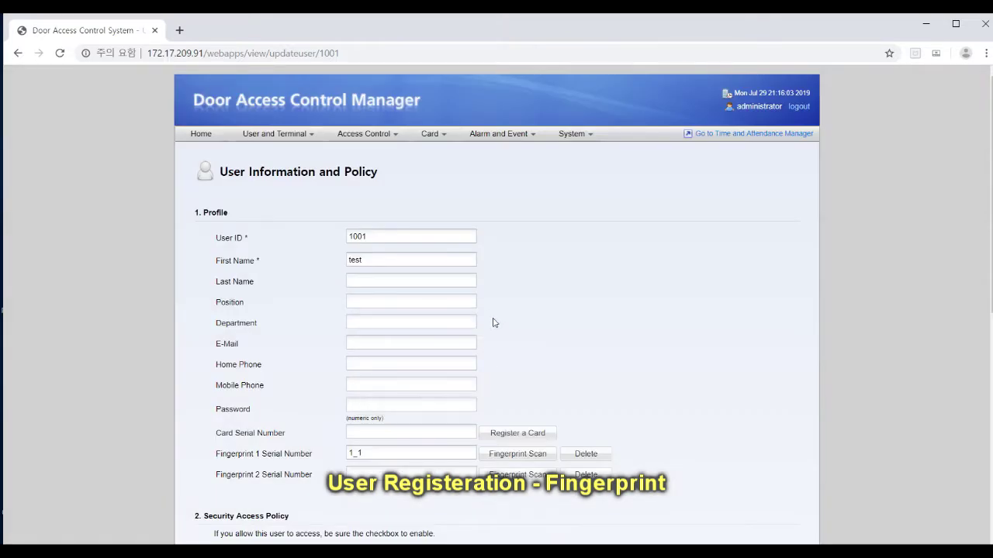
scroll(501, 333, down, 6)
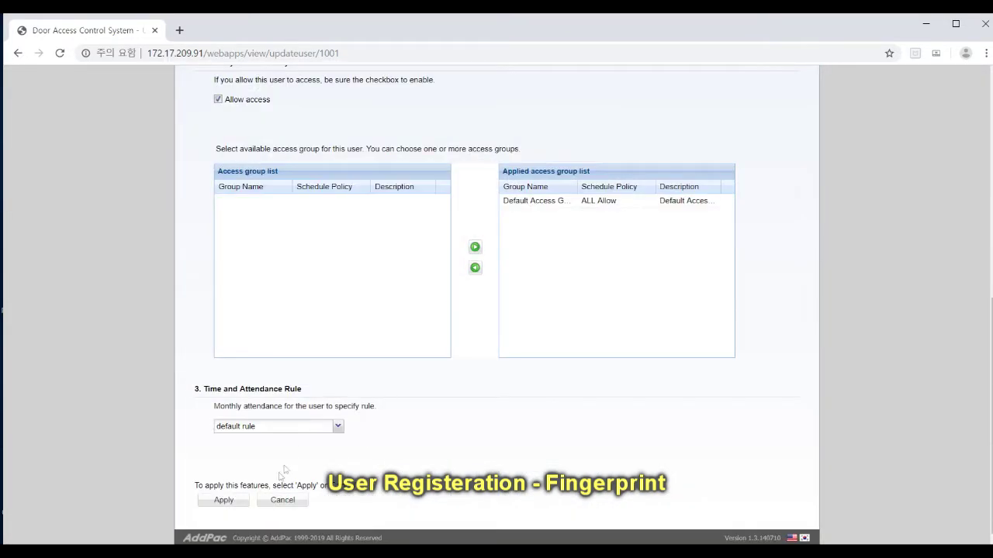
click(211, 501)
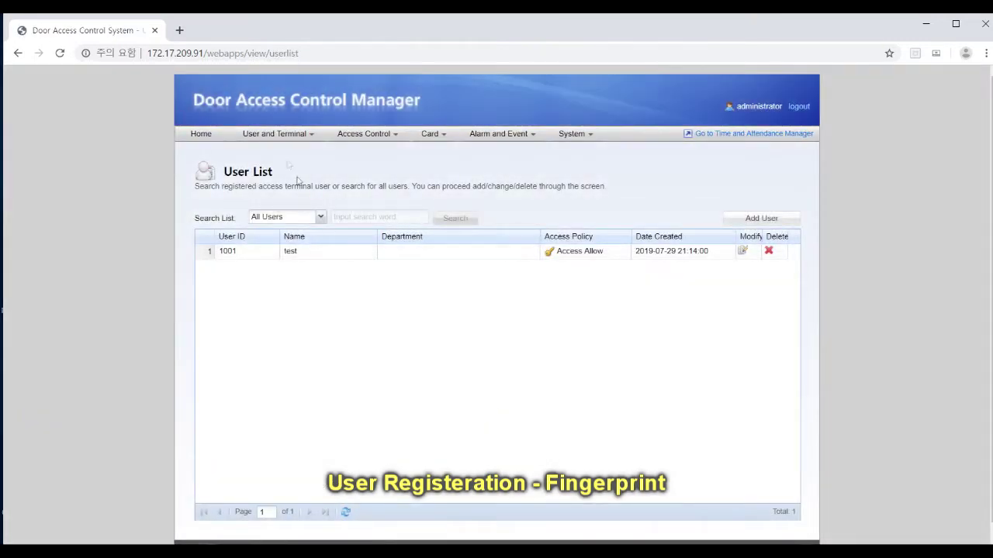
Synchronize the updated fingerprint data of user "test" to the "test" terminal.
click(274, 133)
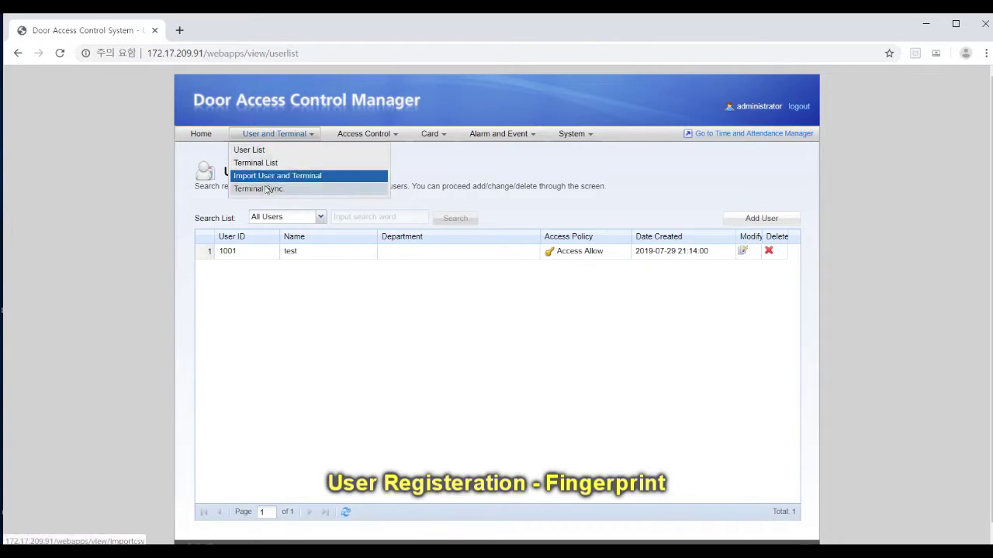
click(264, 193)
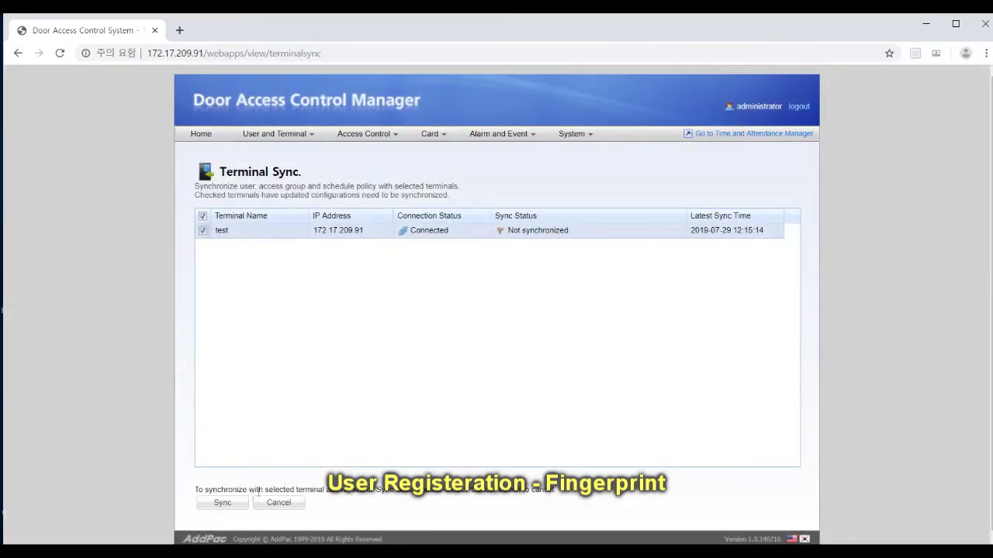
click(225, 504)
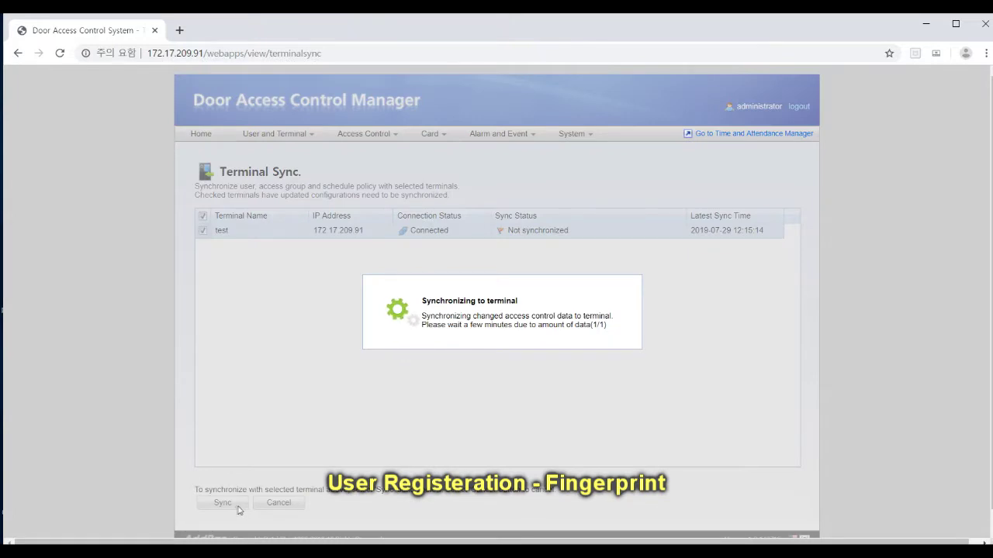
click(481, 335)
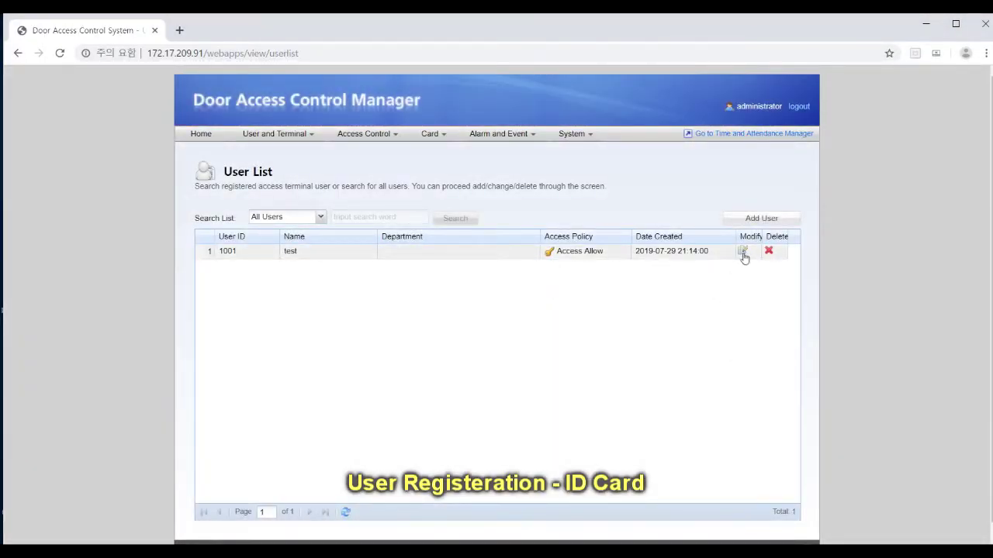
Start registering a card from the record of user "test", entering the user's ID as the card's user number.
click(742, 251)
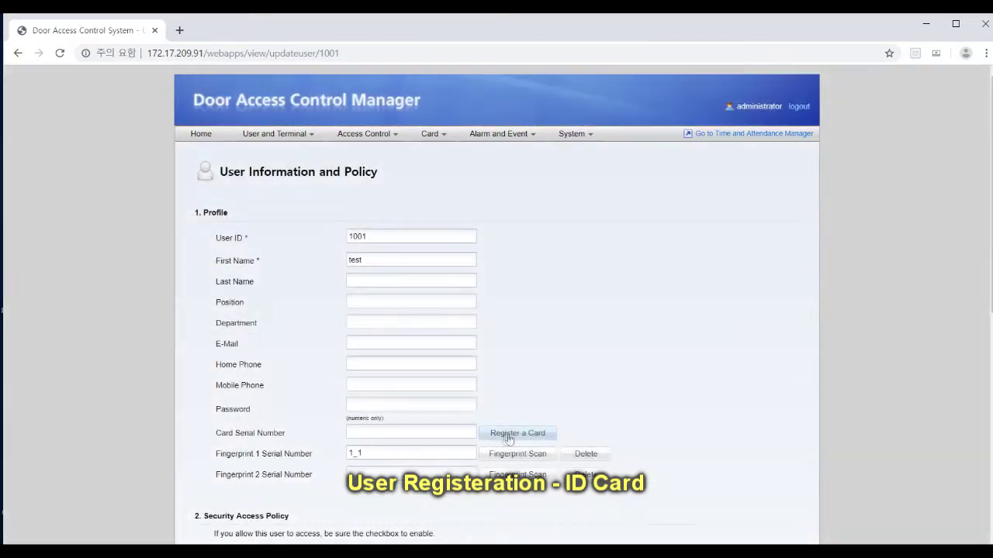
click(514, 439)
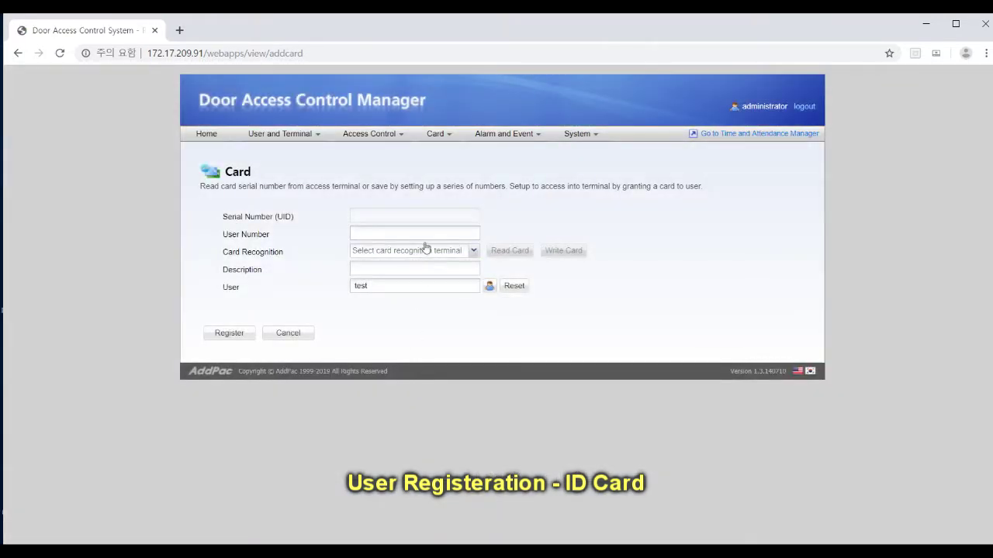
click(426, 235)
text(1001)
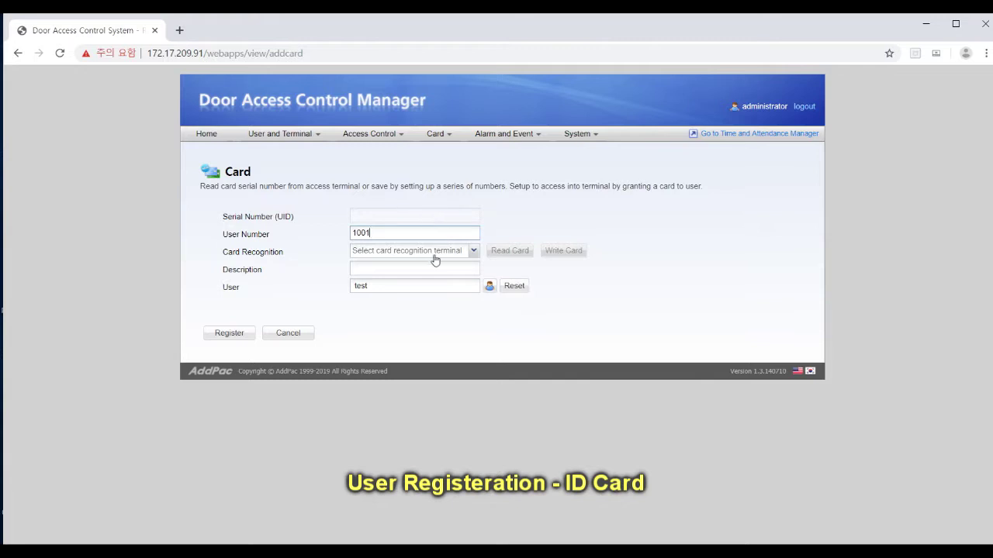
Read the card's serial number with "test" as the recognition terminal and register the card.
click(435, 259)
click(434, 265)
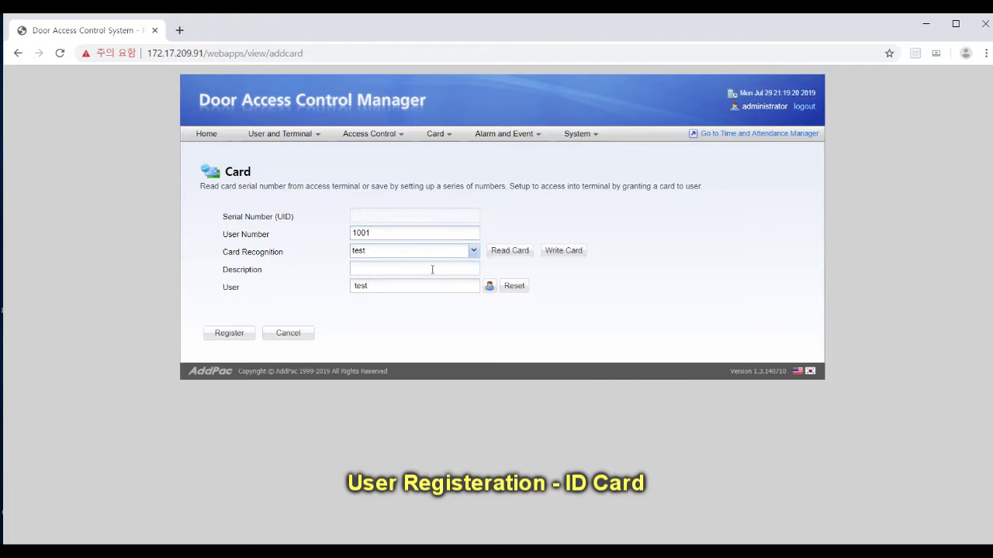
click(512, 254)
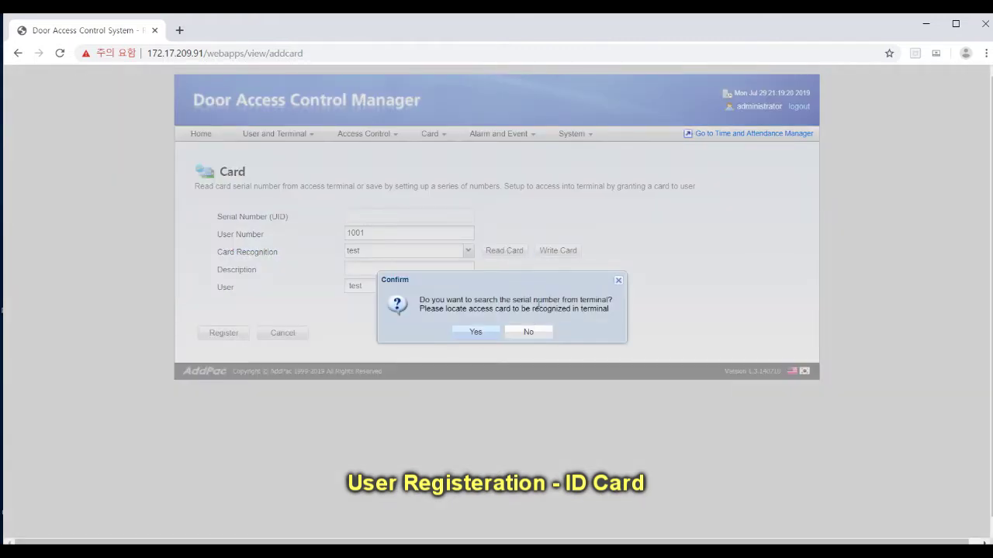
click(493, 333)
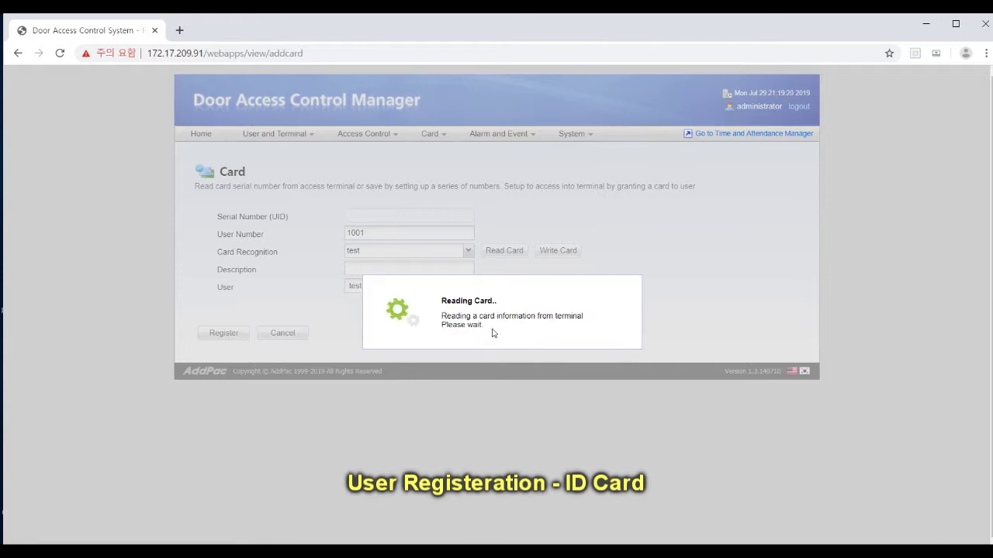
click(495, 332)
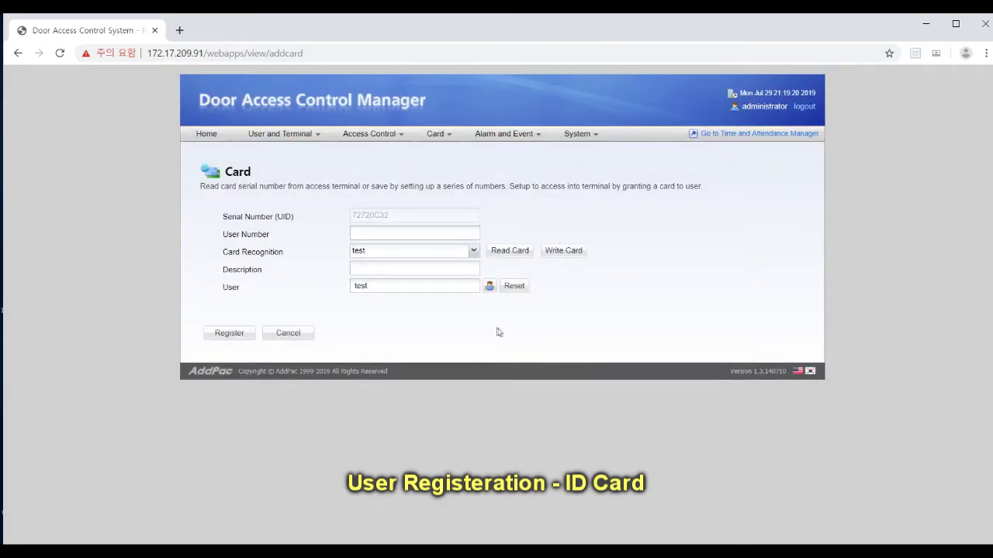
click(229, 339)
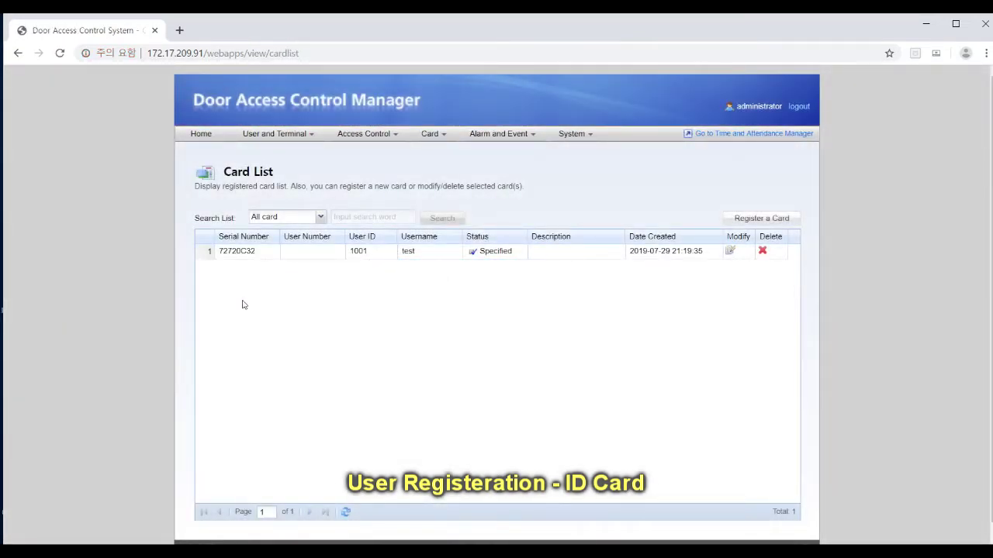
Synchronize the new card registration to the "test" terminal and close the completion notice.
click(275, 134)
click(271, 192)
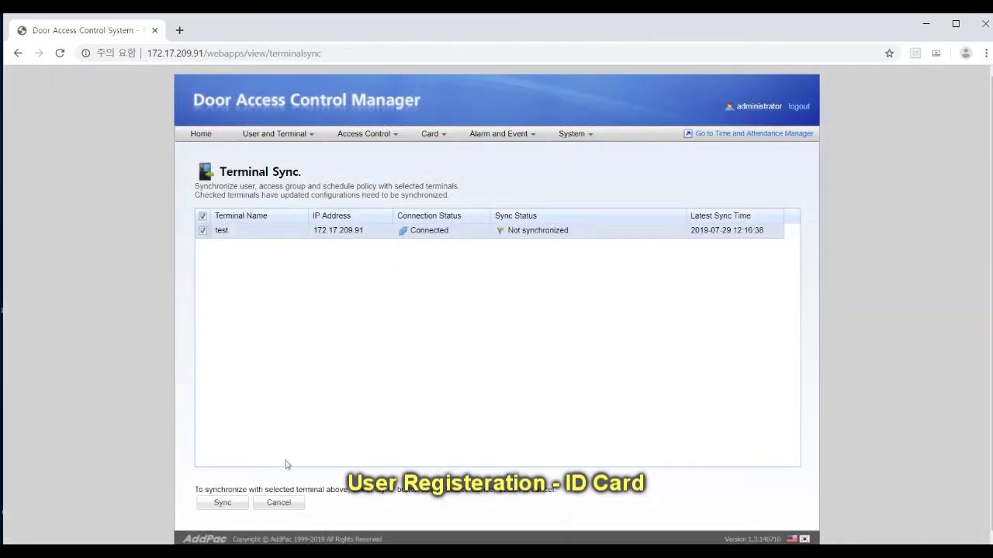
click(223, 503)
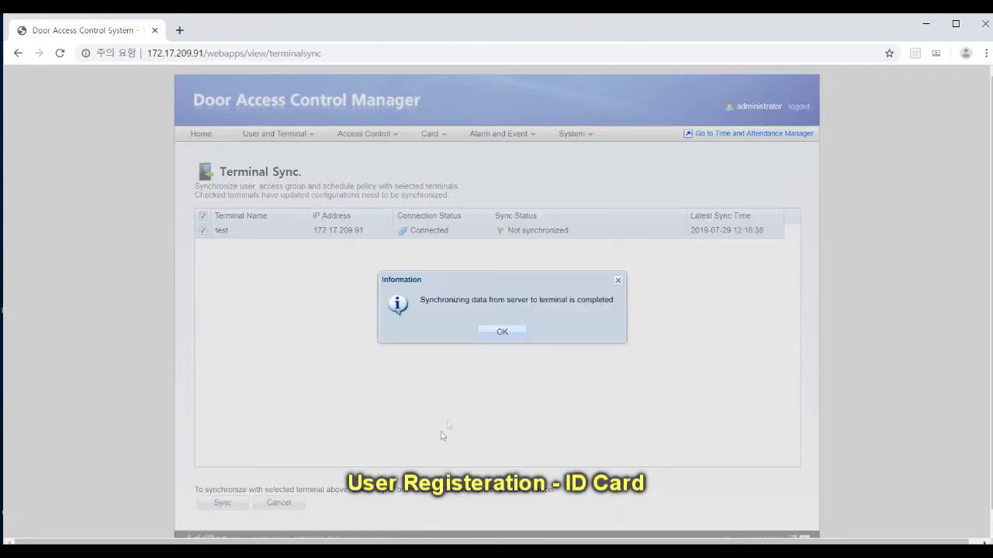
click(480, 335)
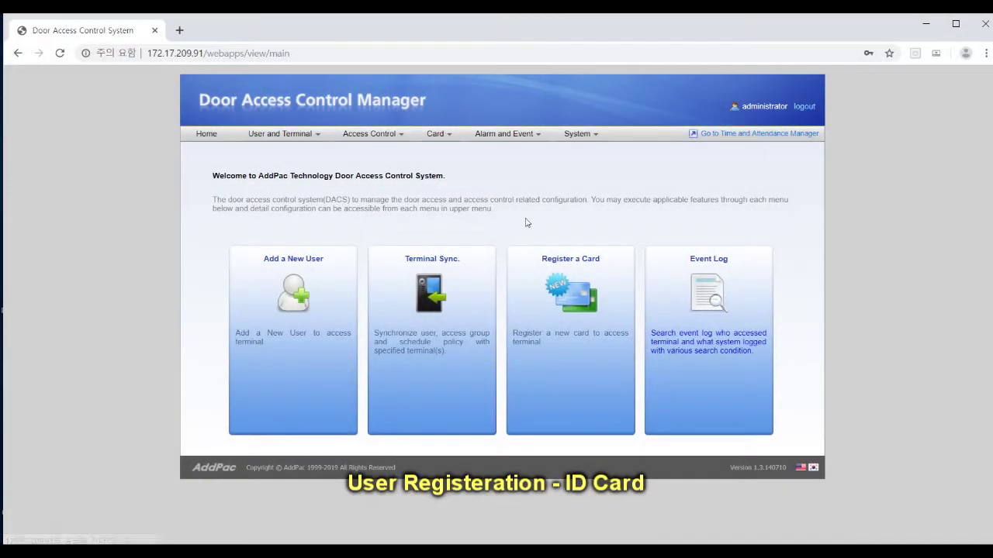
Open the event log to review access events.
click(536, 137)
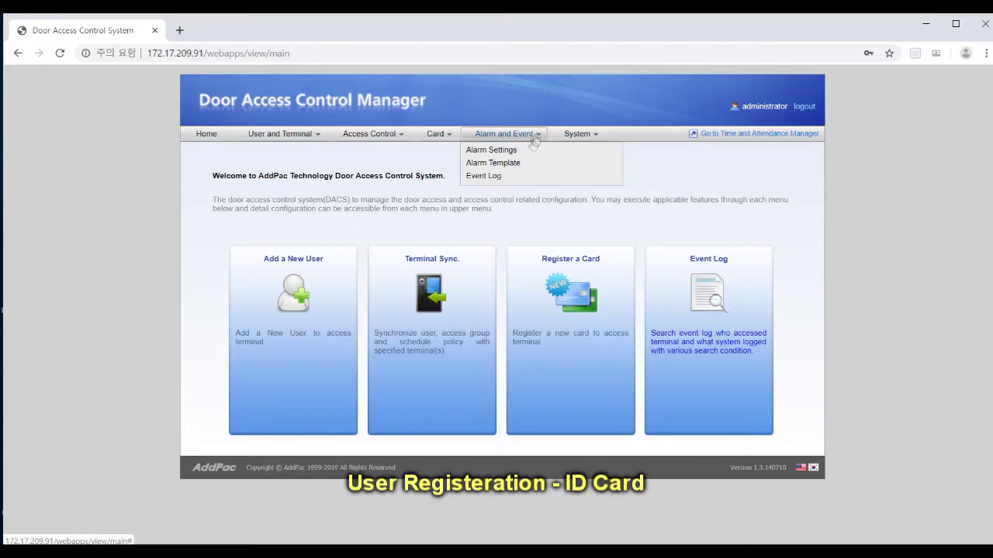
click(497, 177)
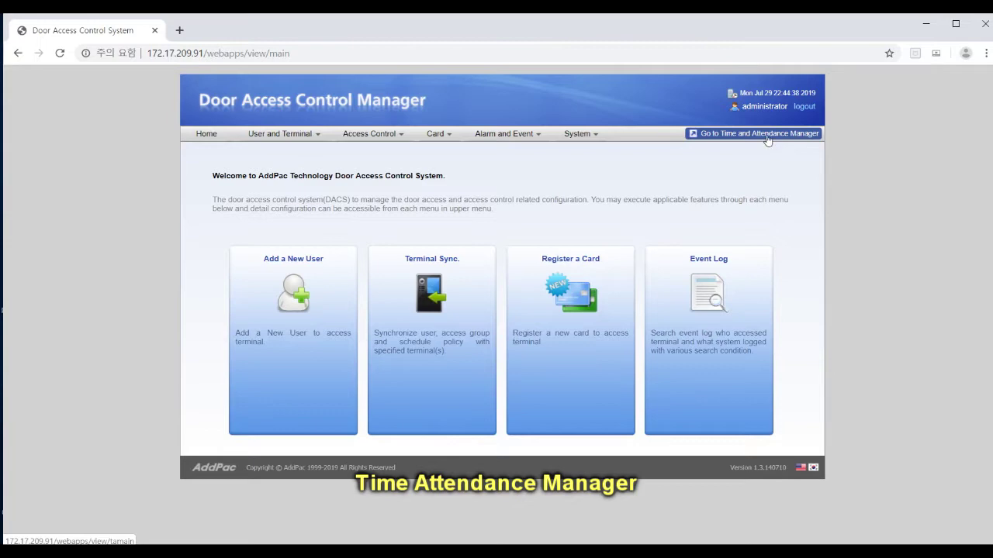
Switch between the Time and Attendance Manager and the Door Access Control Manager to view their main pages.
click(767, 137)
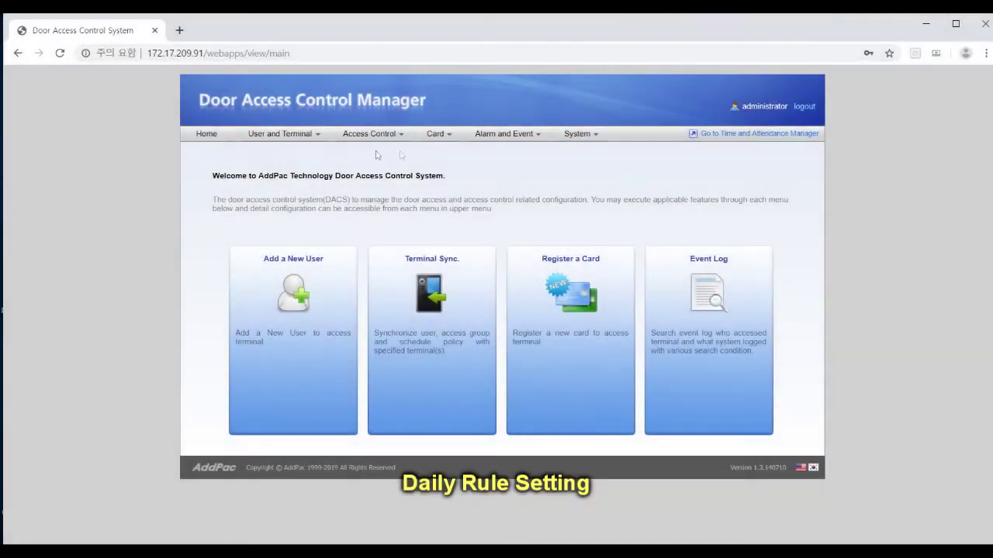
mouse_move(279, 133)
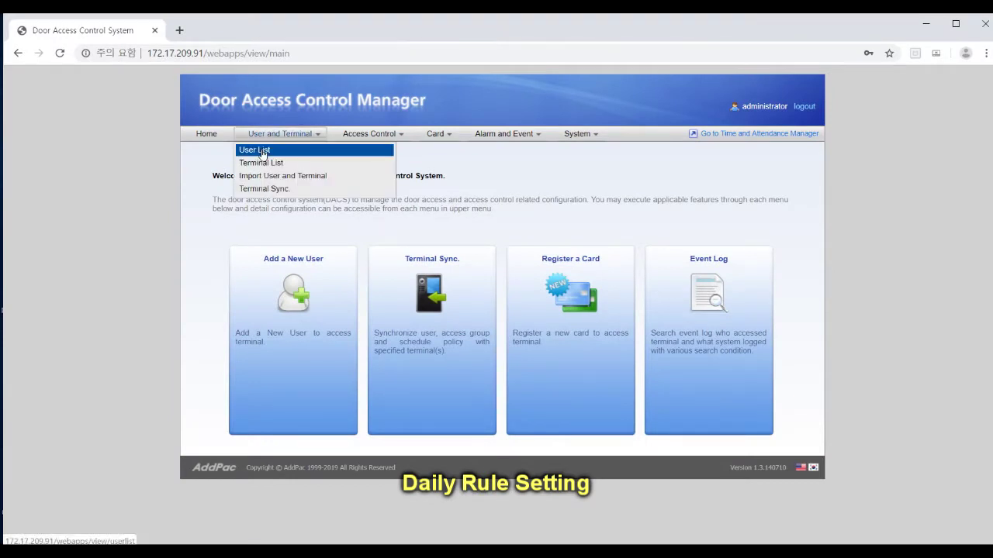
click(786, 137)
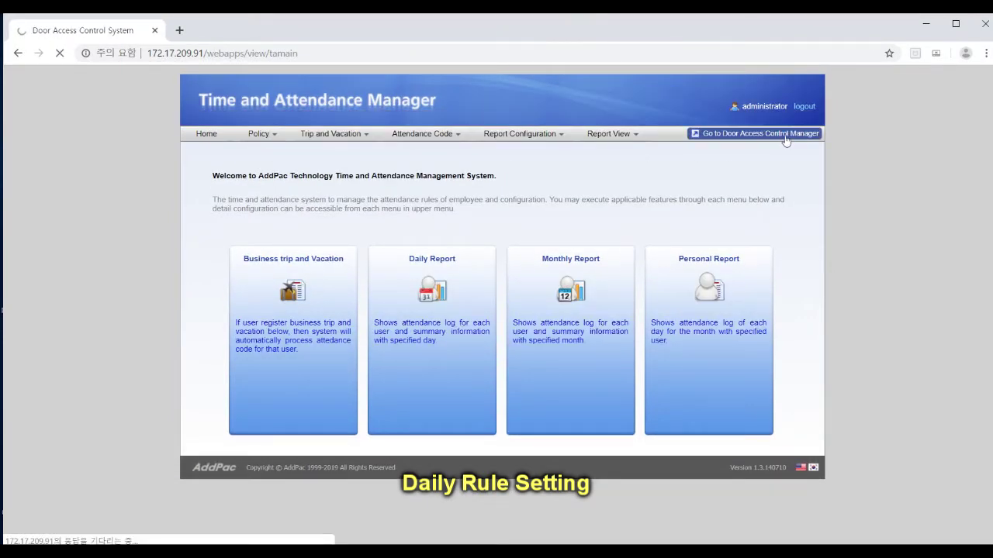
mouse_move(279, 136)
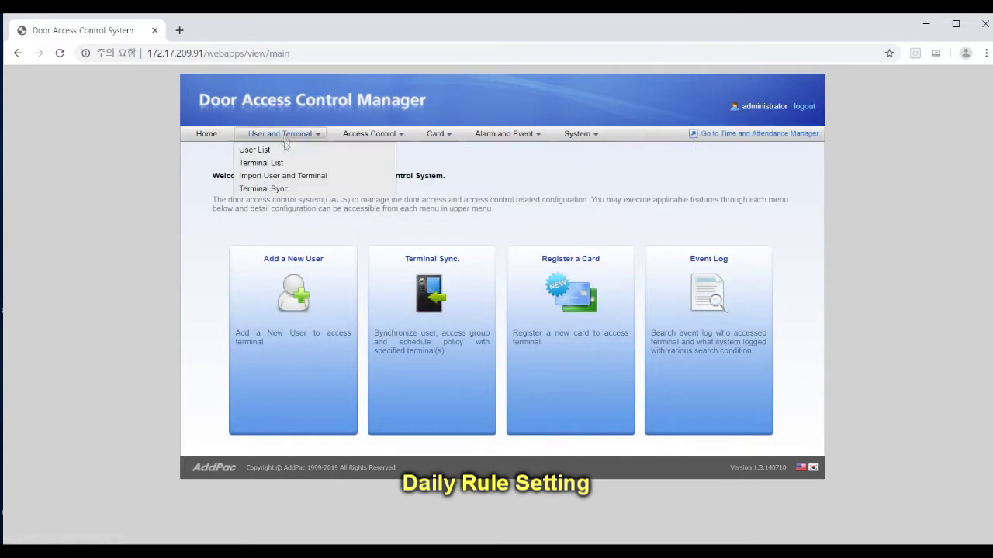
click(762, 137)
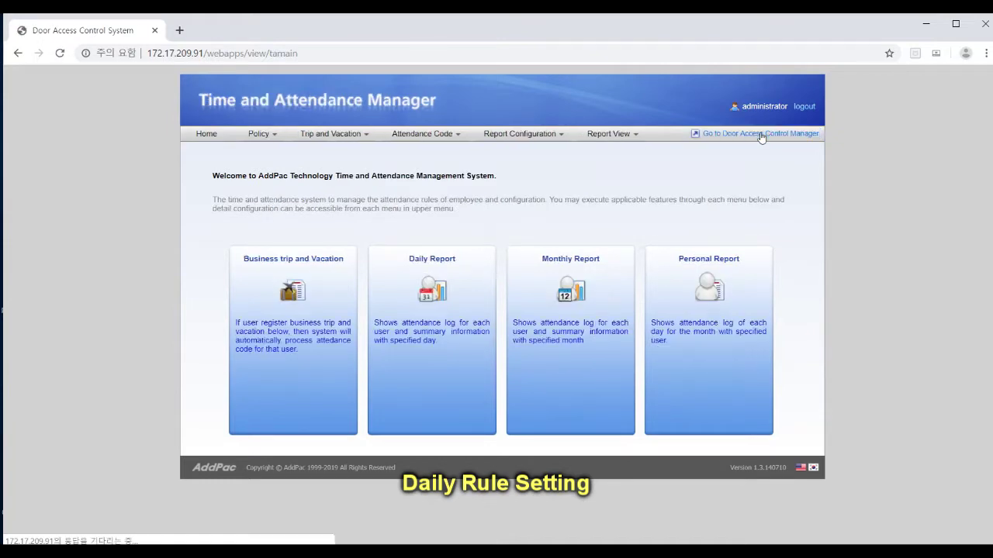